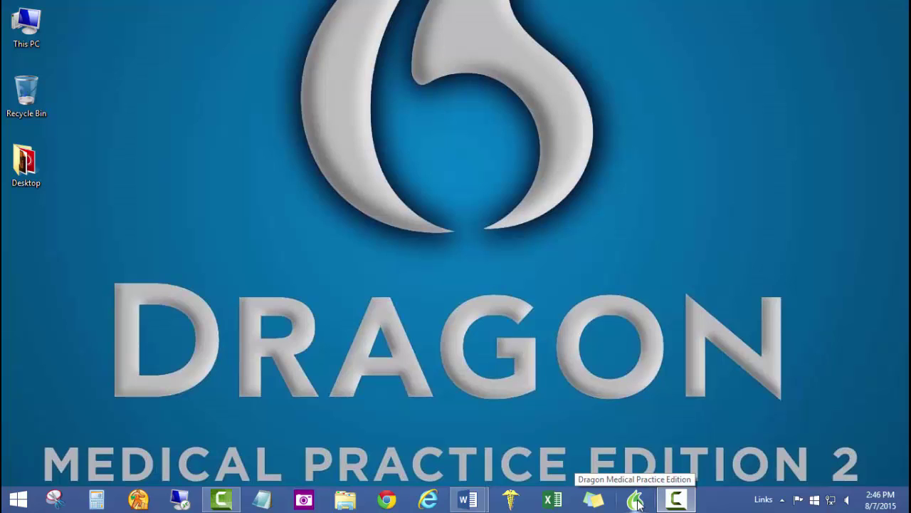
- Start Dragon Medical Practice Edition 2 from its taskbar icon
left_click(637, 501)
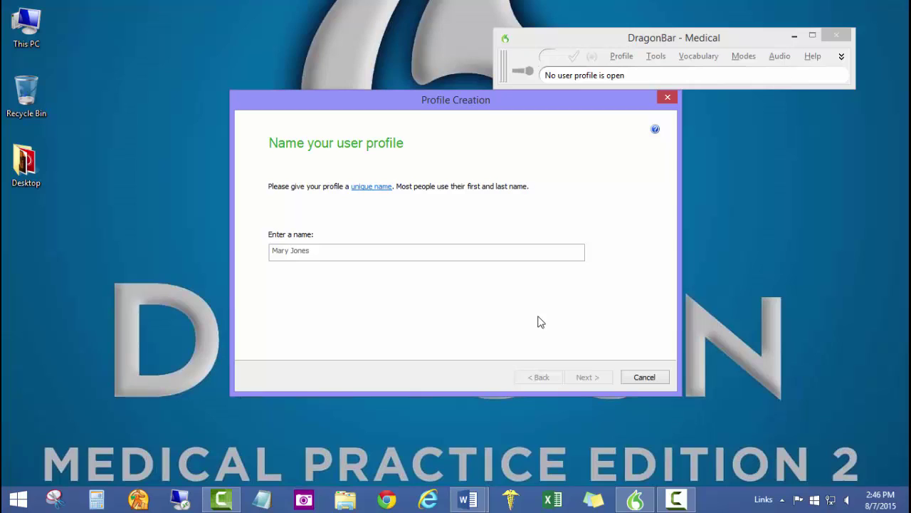
- Enter 'DoctorMD' as the new user profile name
type("Doc")
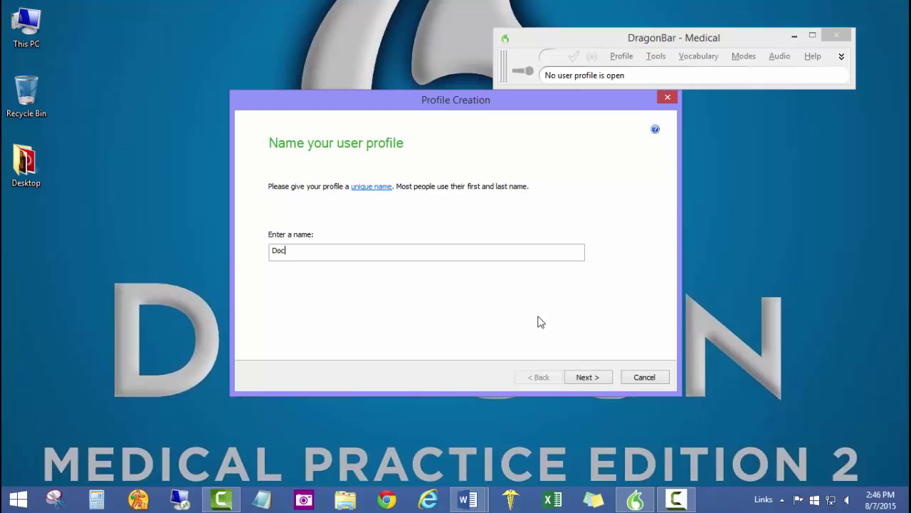
type("torMD")
- Confirm DoctorMD, keep age group 22-54, and pick United States with Internal Medicine vocabulary
left_click(594, 375)
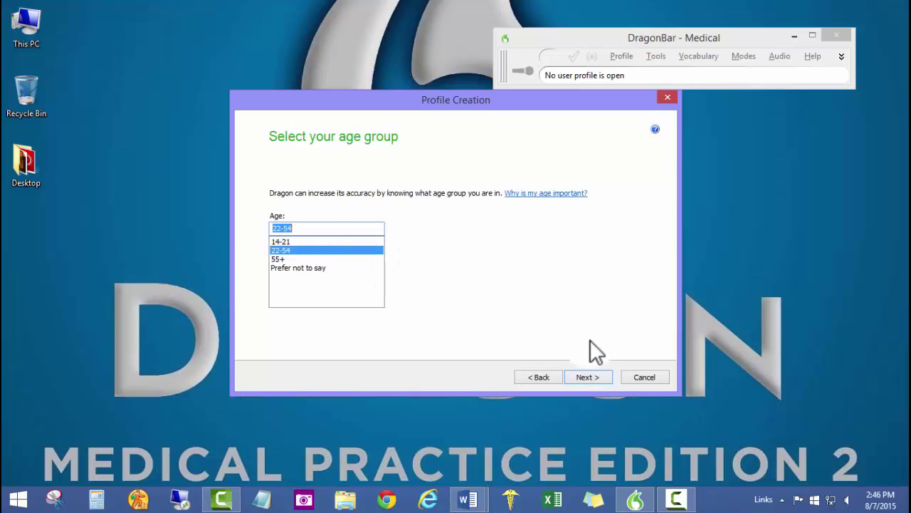
left_click(591, 374)
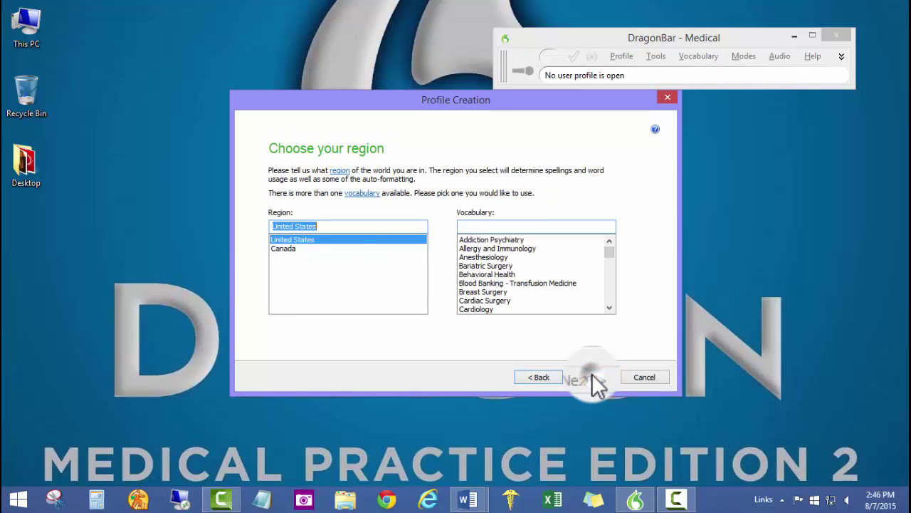
left_click(488, 266)
scroll(498, 278, "down", 3)
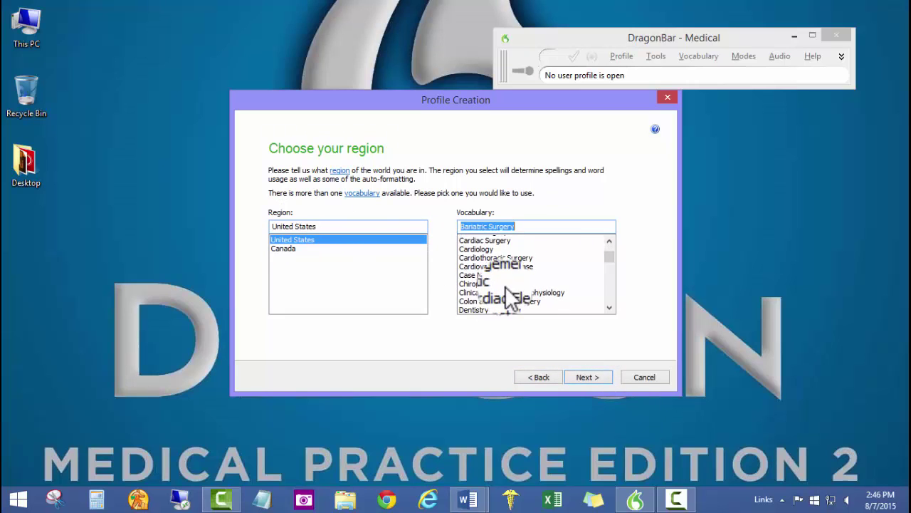
scroll(507, 288, "down", 5)
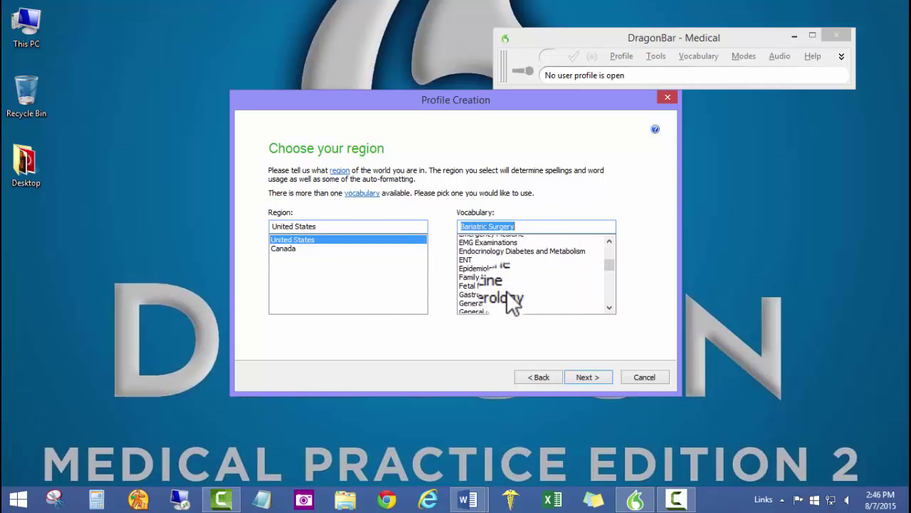
scroll(510, 299, "down", 4)
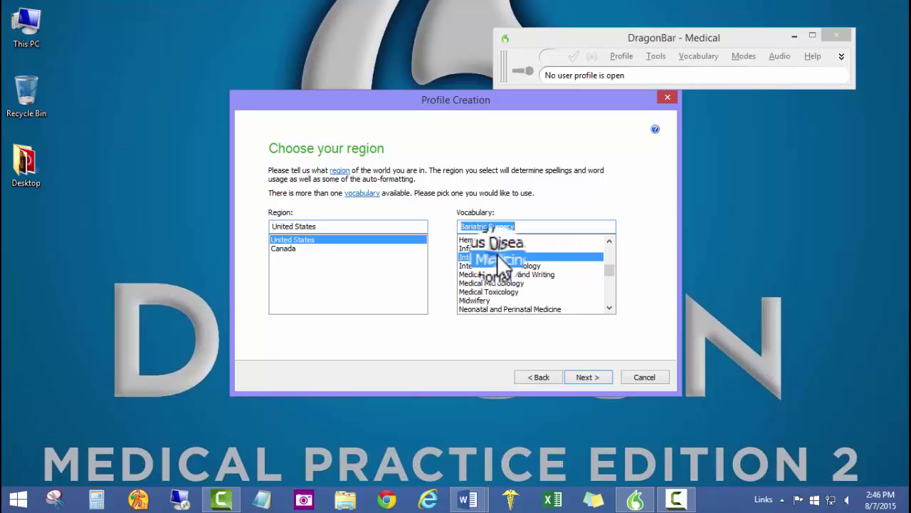
left_click(497, 256)
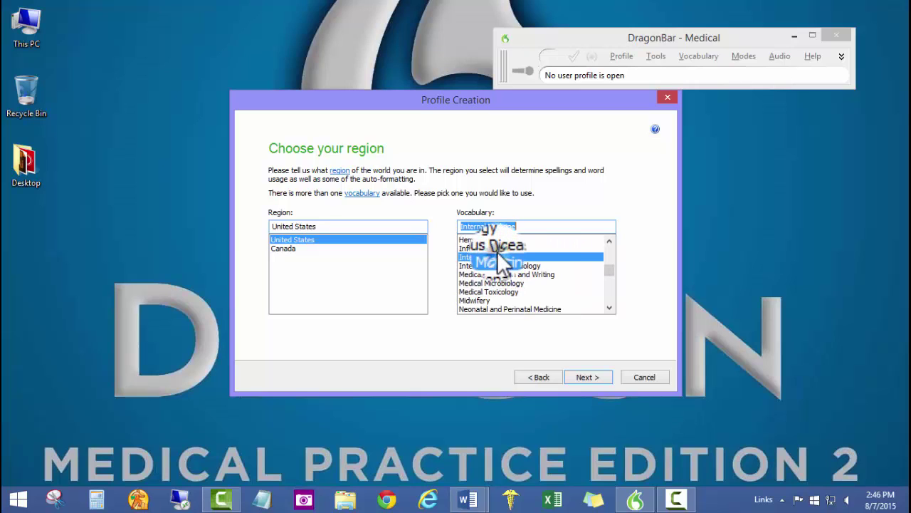
left_click(591, 380)
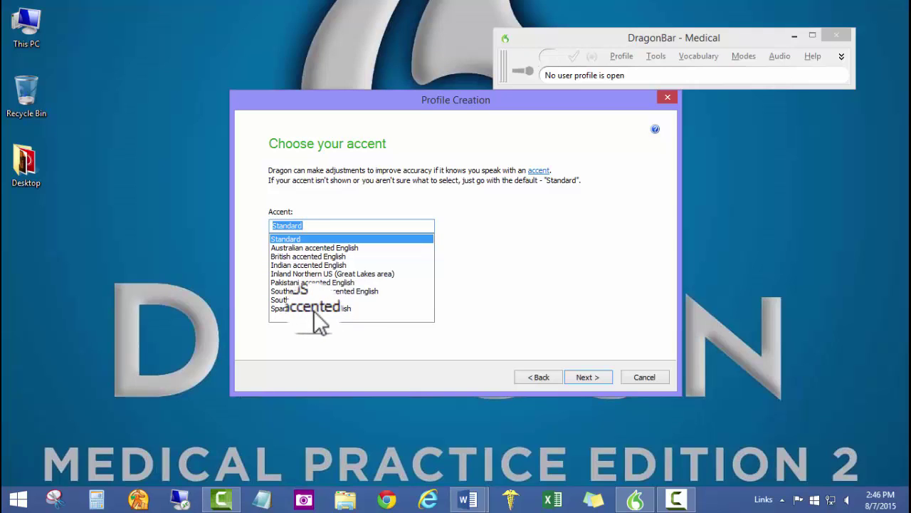
- Accept the Standard accent and PowerMic II speech device to reach the review summary
left_click(598, 378)
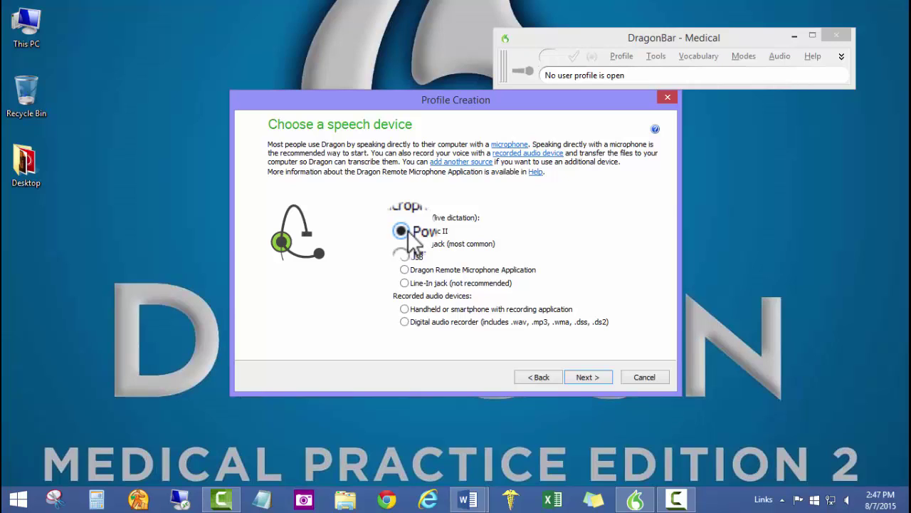
left_click(586, 381)
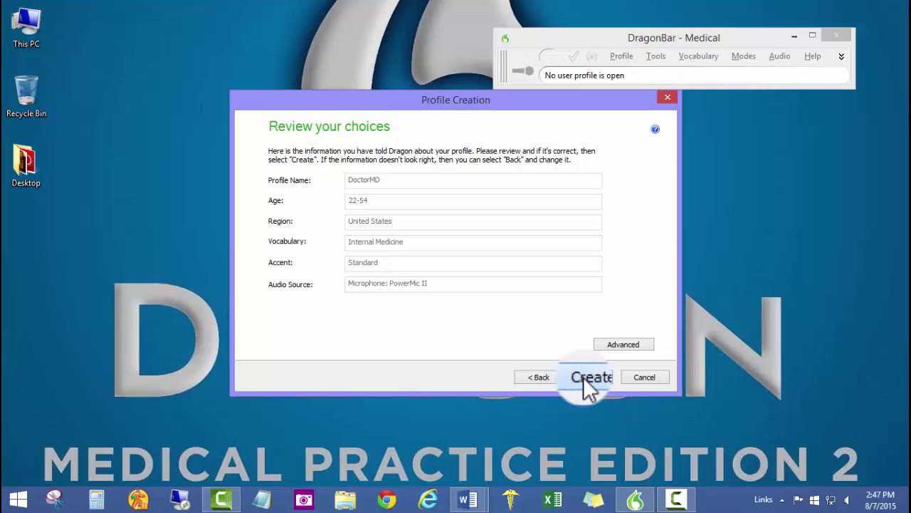
- Create the DoctorMD profile and proceed to the Check Microphone wizard
left_click(584, 378)
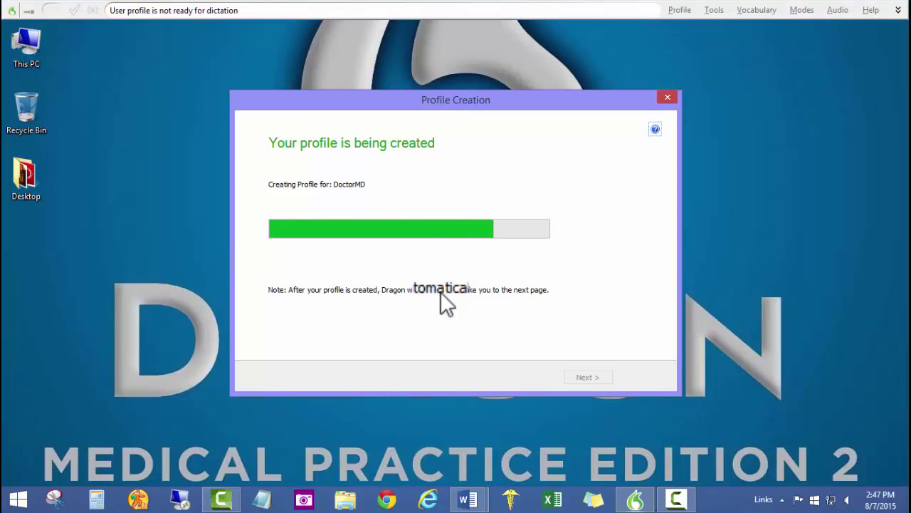
left_click(587, 379)
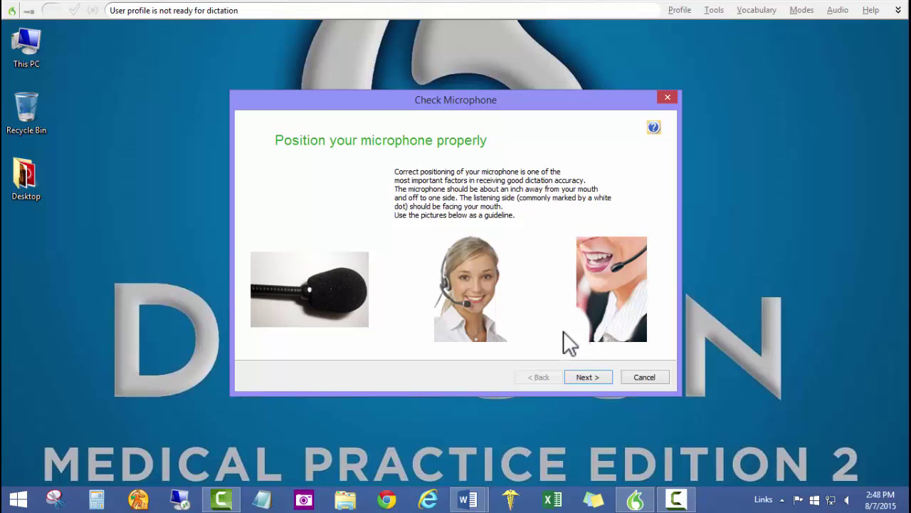
- Run the microphone volume check to completion, then advance to the sound-quality test
left_click(588, 379)
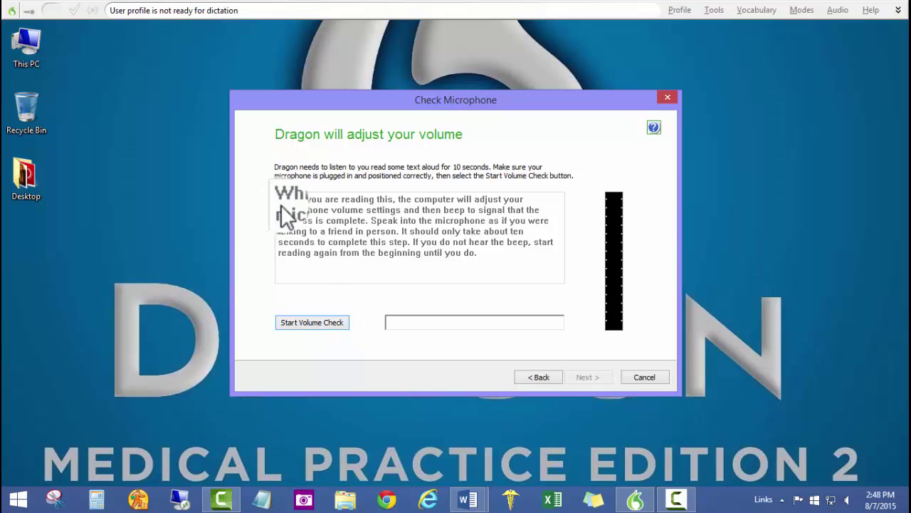
left_click(331, 321)
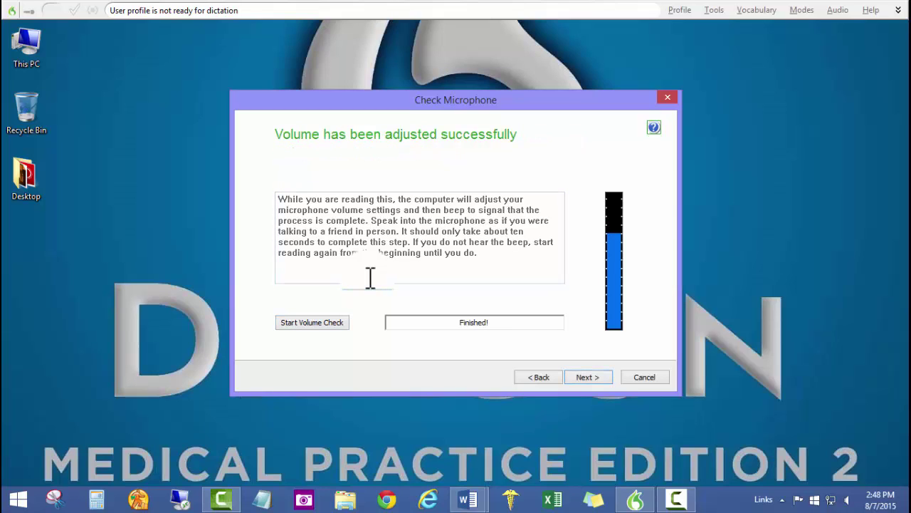
left_click(596, 378)
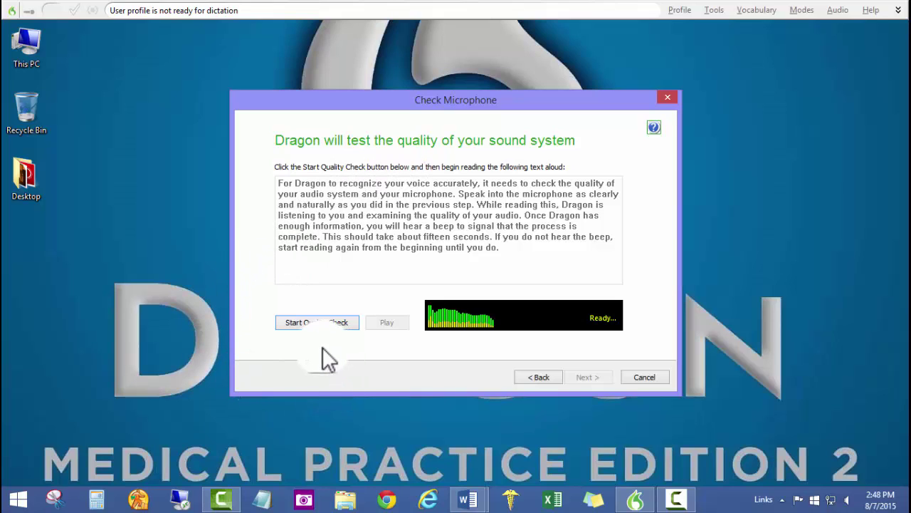
- Run the audio quality check until it passes, then continue to General Training
left_click(320, 326)
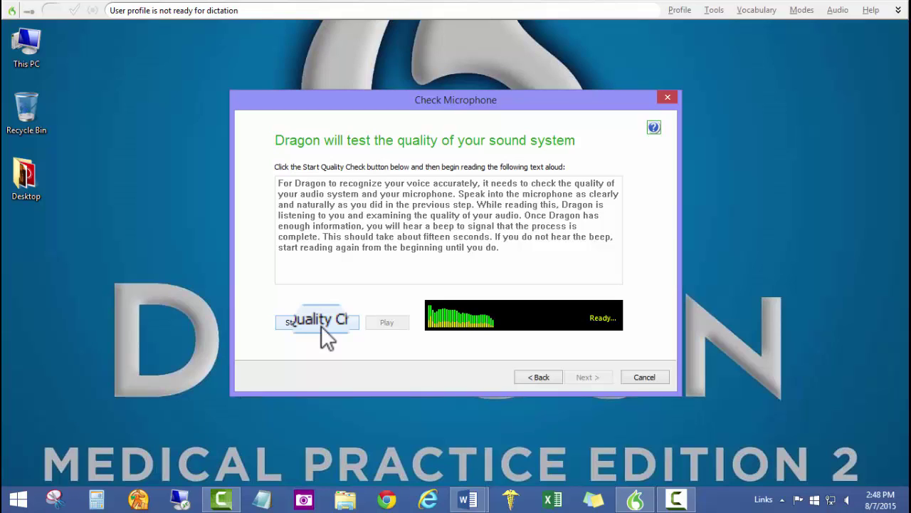
left_click(321, 325)
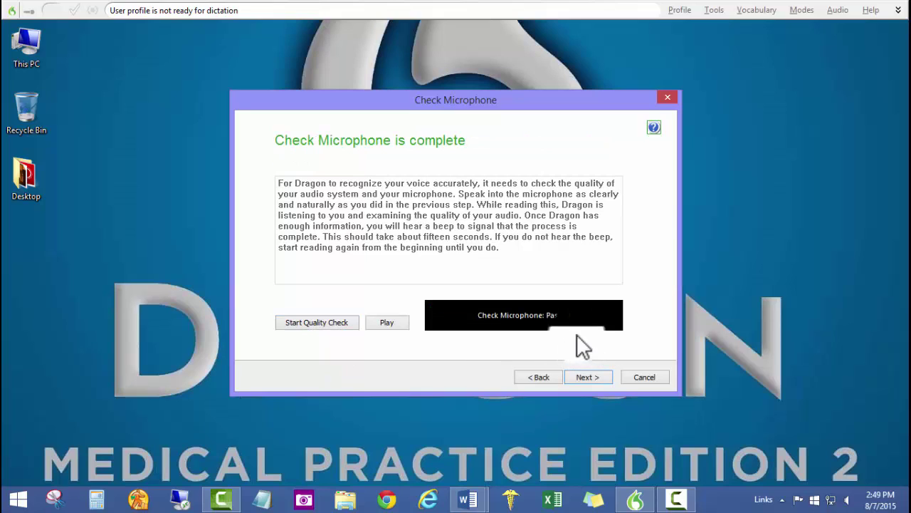
left_click(595, 378)
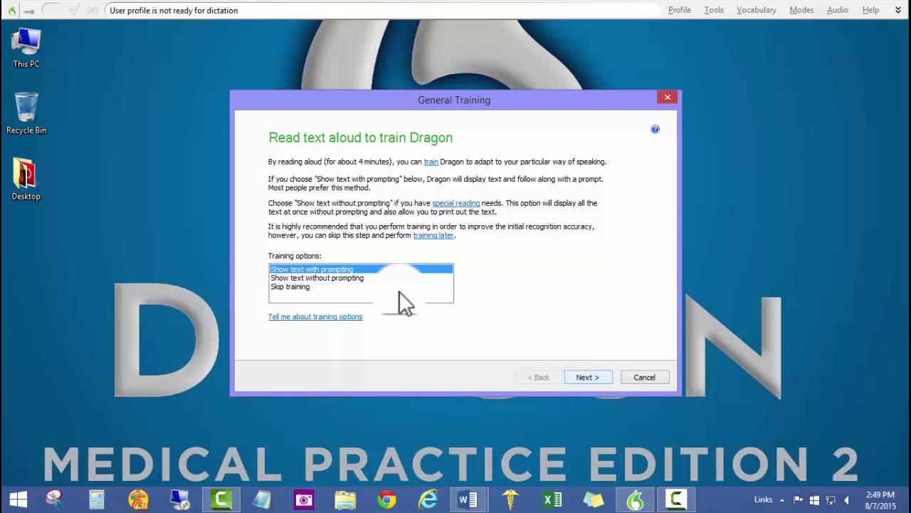
- Select Skip training in the General Training options list
left_click(293, 287)
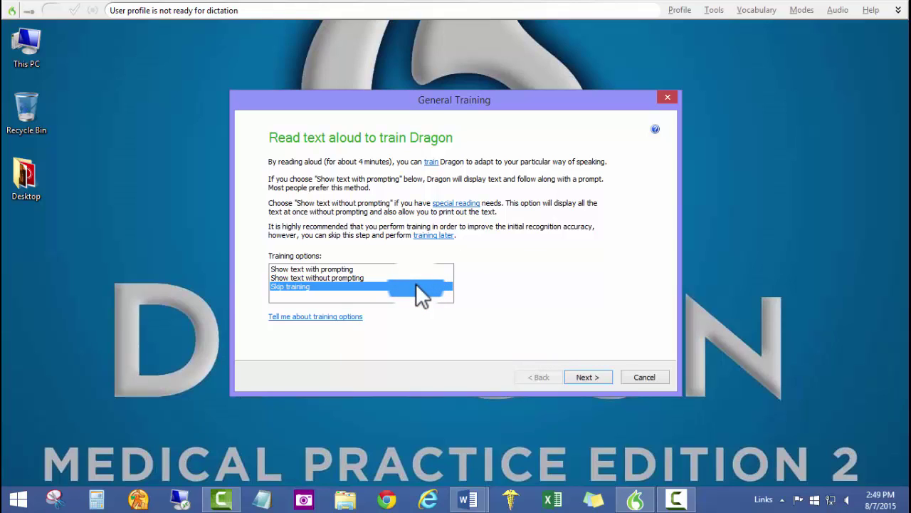
- Update the profile, leave 'Automatically improve accuracy' off, and continue to Help us improve Dragon
left_click(586, 377)
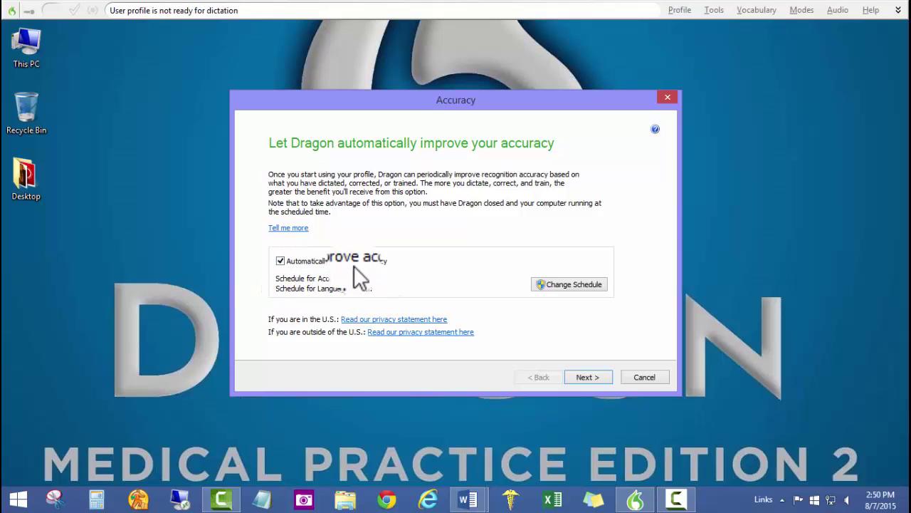
left_click(281, 261)
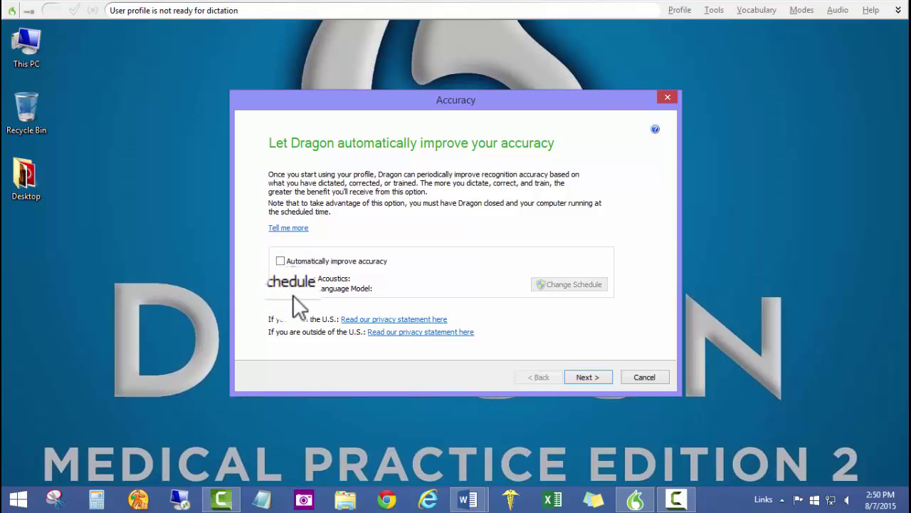
left_click(589, 377)
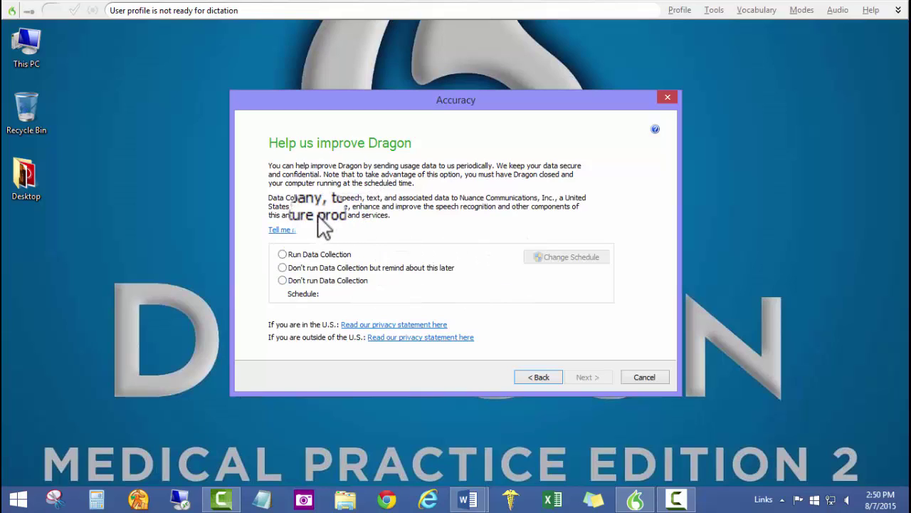
- Choose 'Don't run Data Collection' and finish the wizard so DoctorMD loads
left_click(285, 281)
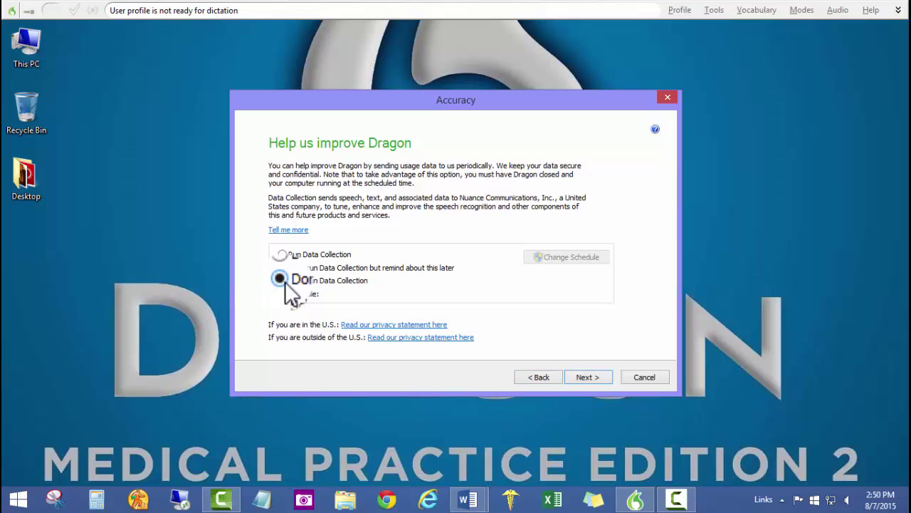
left_click(589, 378)
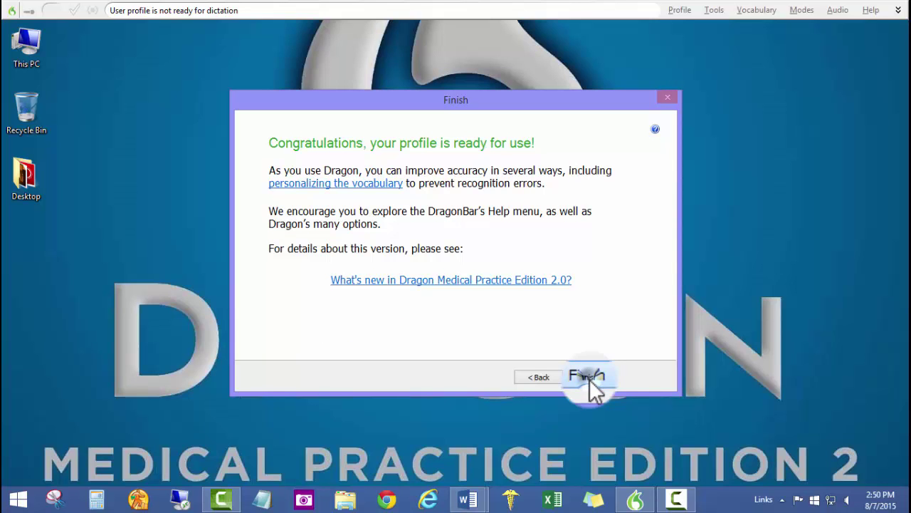
left_click(589, 379)
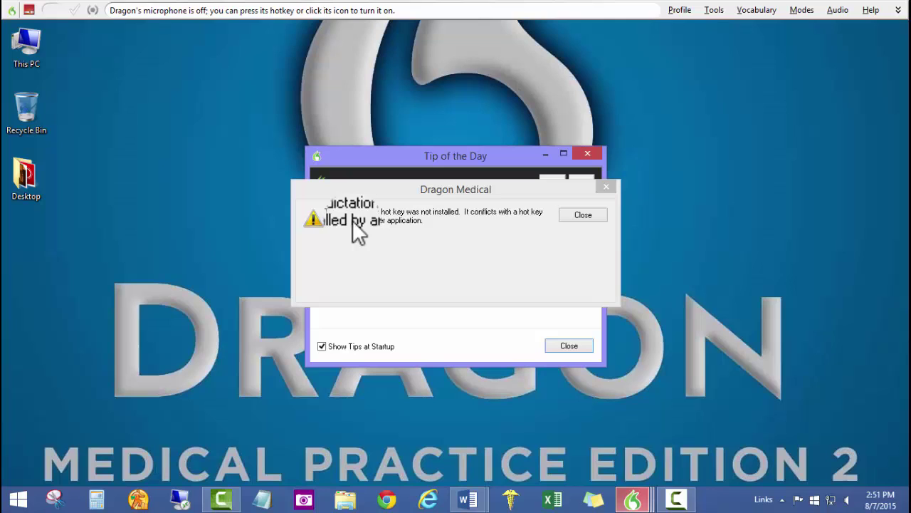
- Dismiss the hot-key conflict warning, turn off 'Show Tips at Startup', and close Tip of the Day
left_click(596, 214)
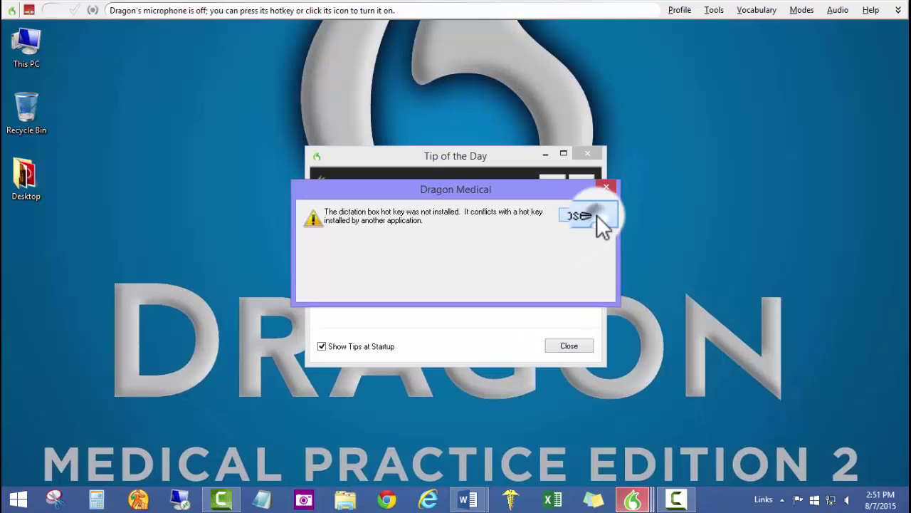
left_click(596, 215)
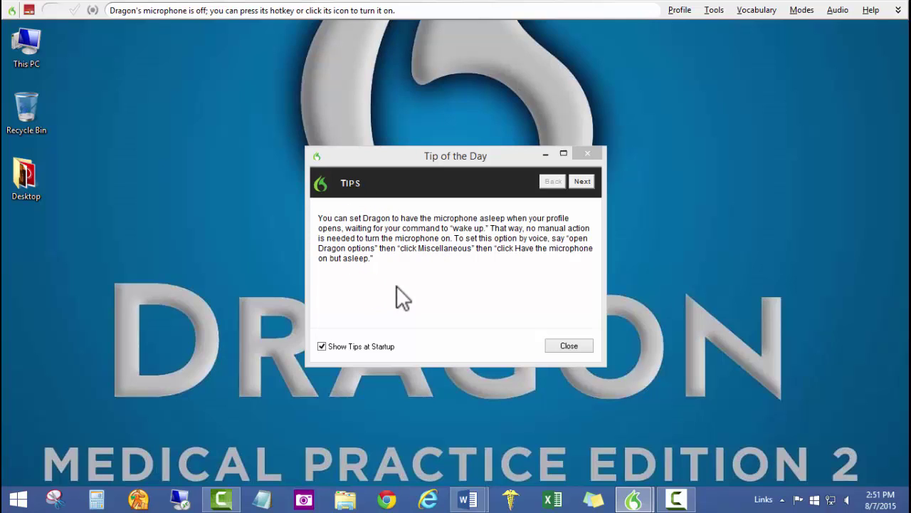
left_click(321, 346)
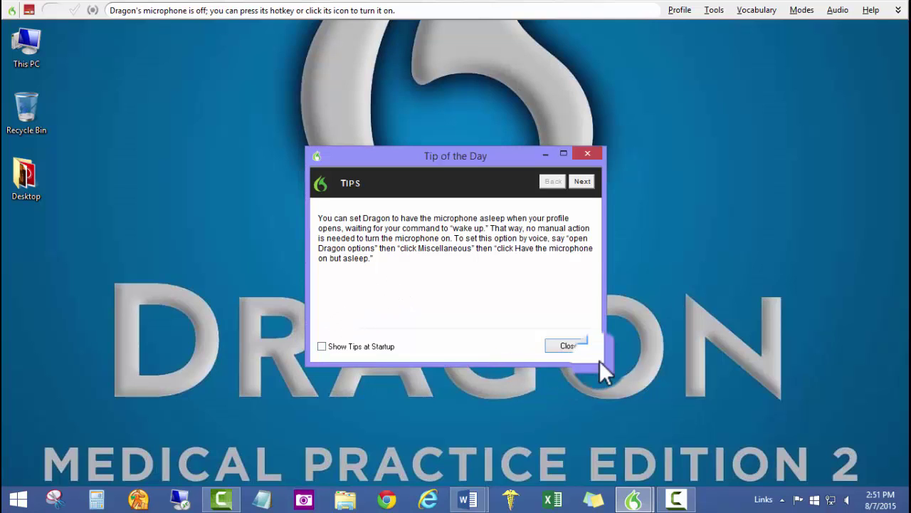
left_click(576, 345)
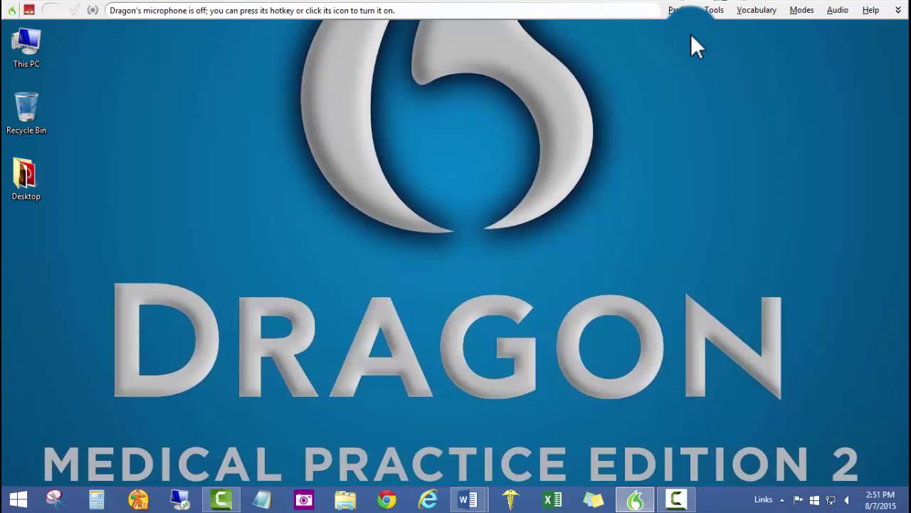
- Cancel the Open User Profile dialog, then close the DoctorMD profile from the Profile menu
left_click(680, 10)
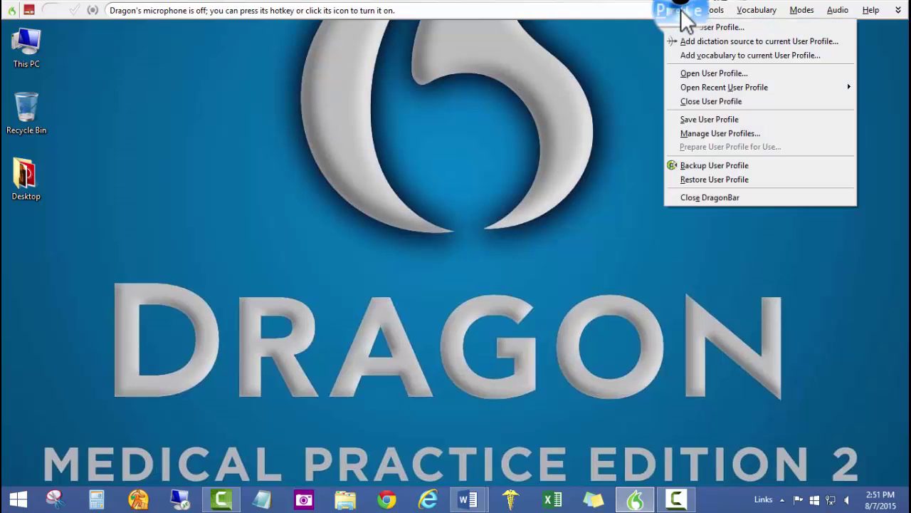
left_click(683, 72)
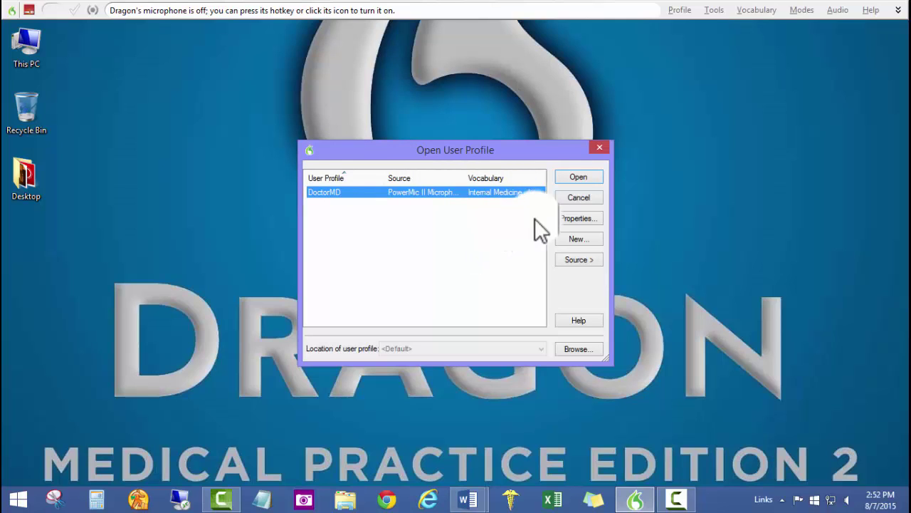
left_click(577, 197)
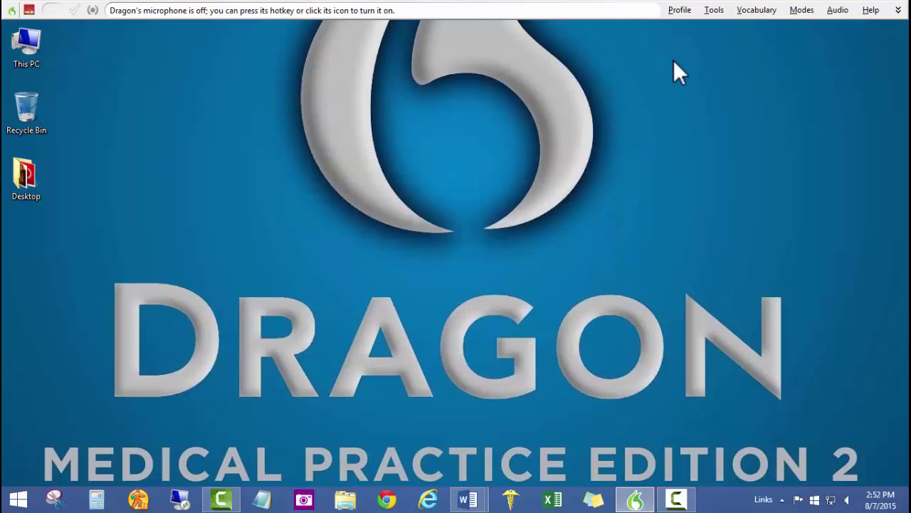
left_click(683, 12)
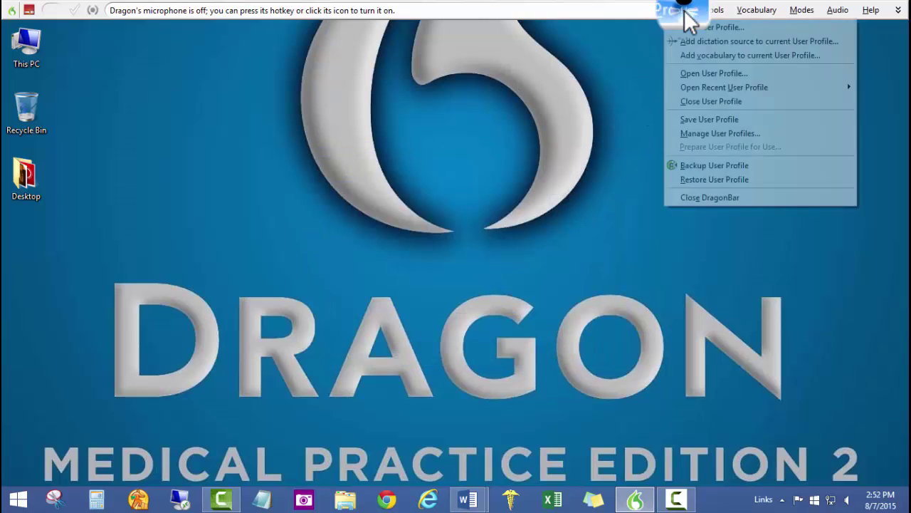
left_click(713, 102)
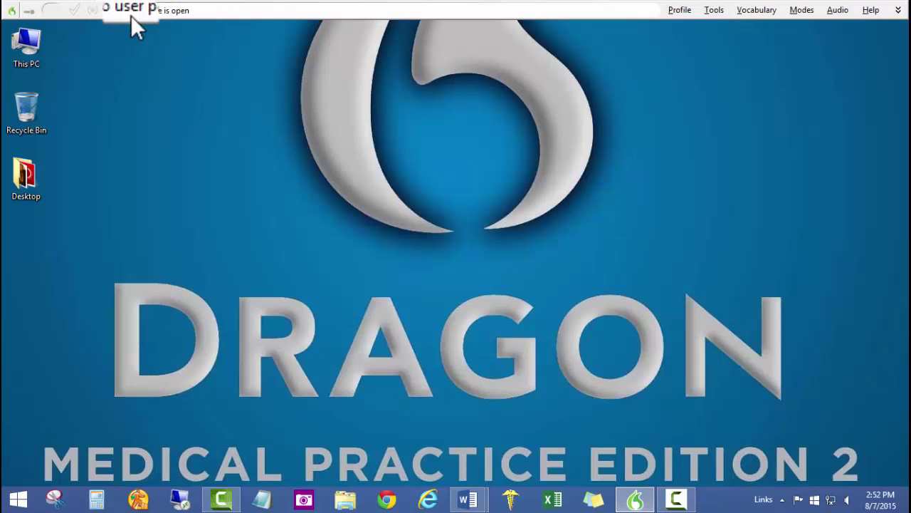
- Open DoctorMD from the saved user profile list and close the hot-key conflict warning
left_click(687, 14)
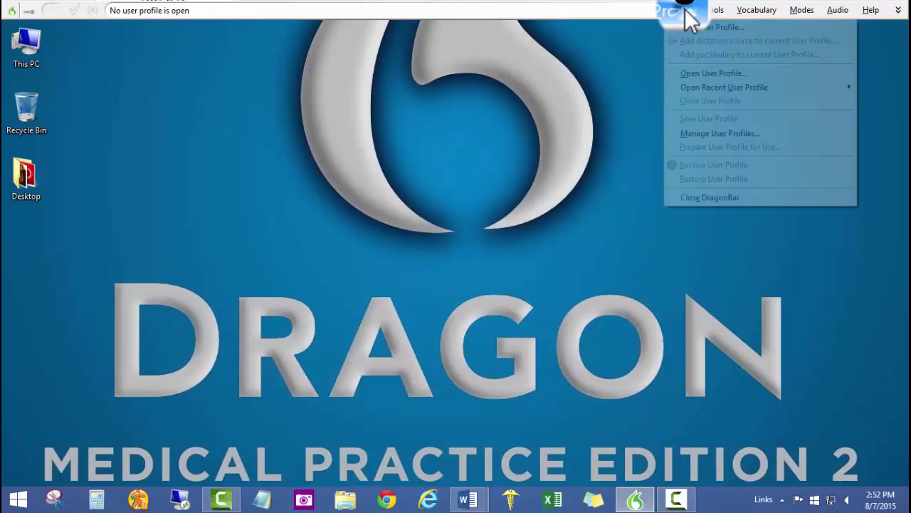
left_click(689, 72)
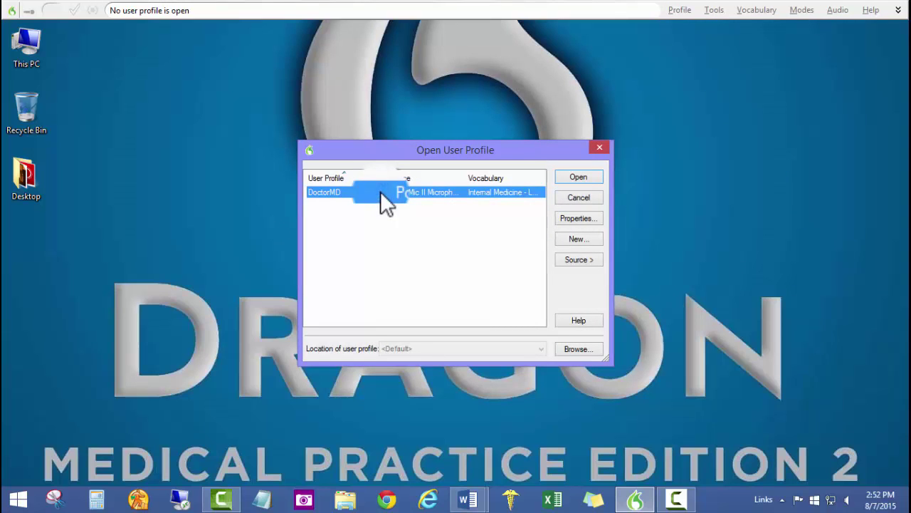
left_click(579, 177)
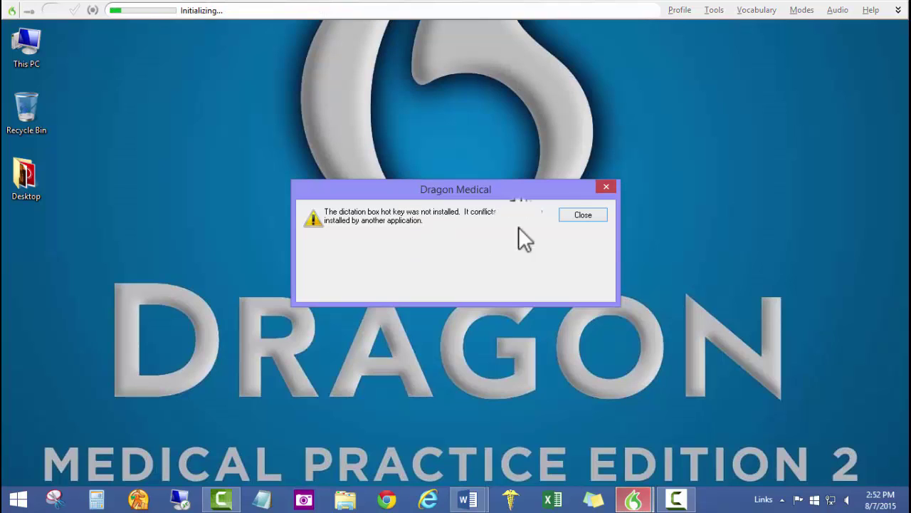
left_click(586, 214)
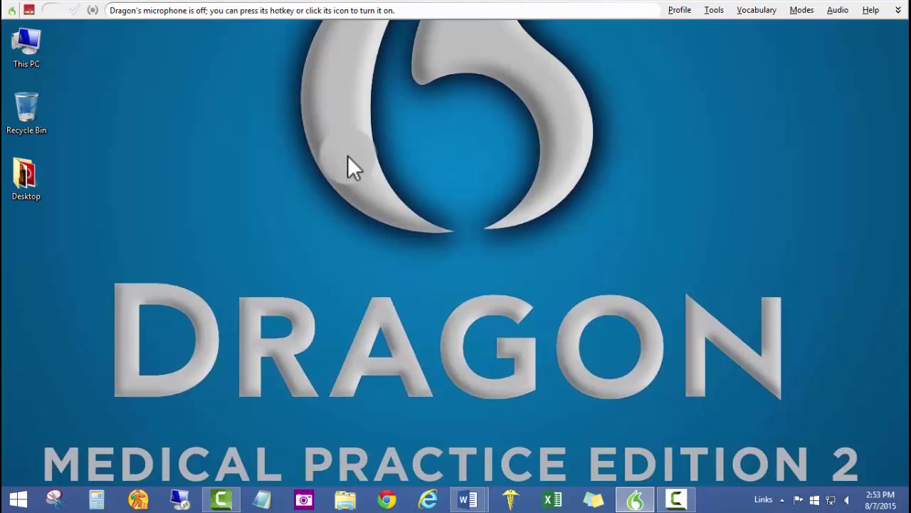
- Use the microphone to launch DragonPad by voice, maximize it, and resume dictation
key("KP_Add")
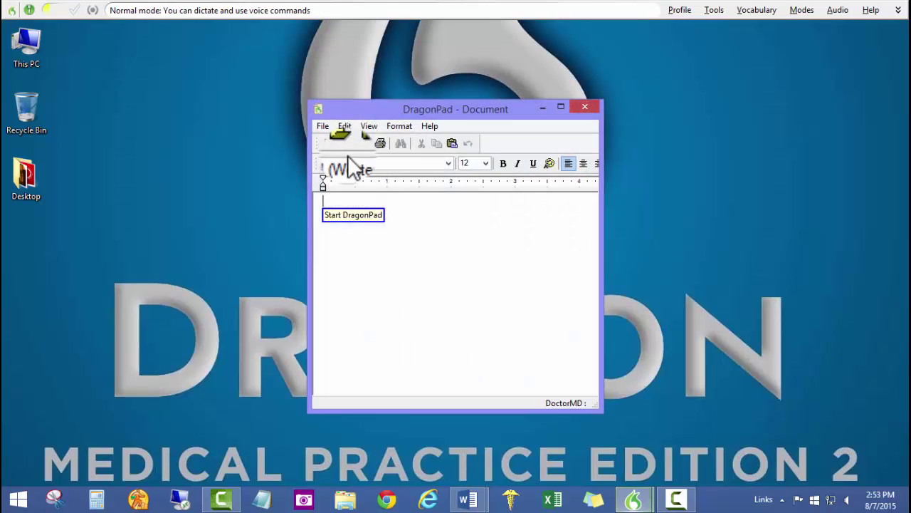
key("KP_Add")
key("KP_Add")
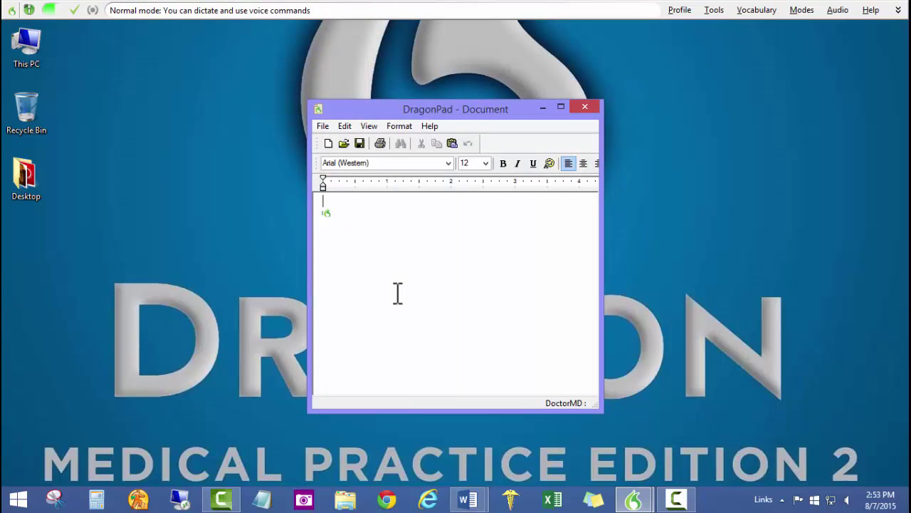
key("KP_Add")
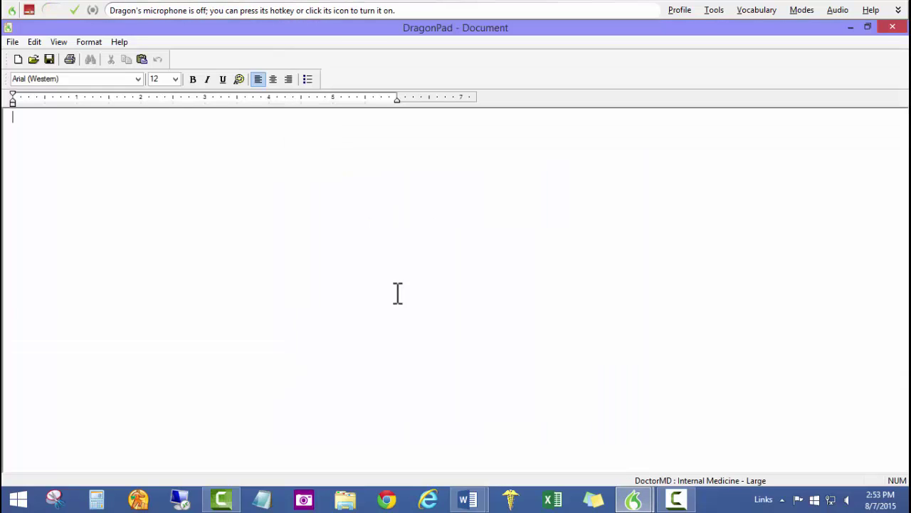
key("KP_Add")
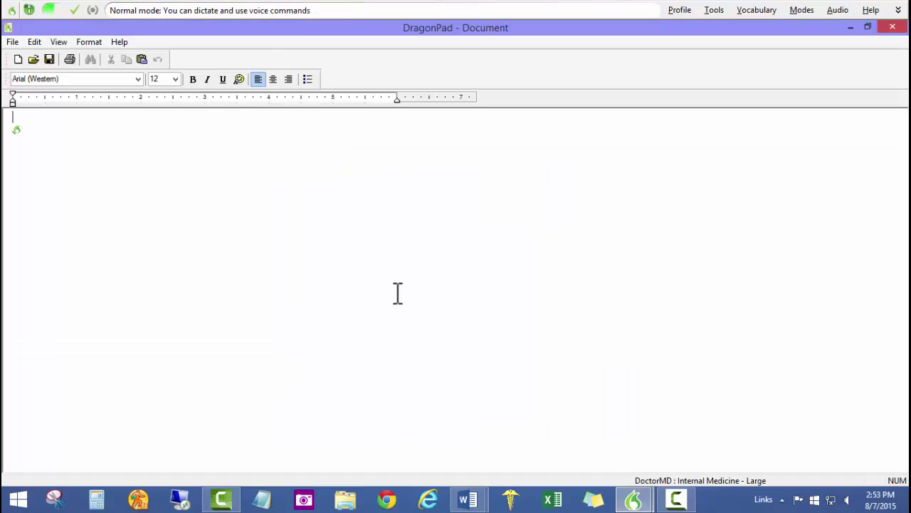